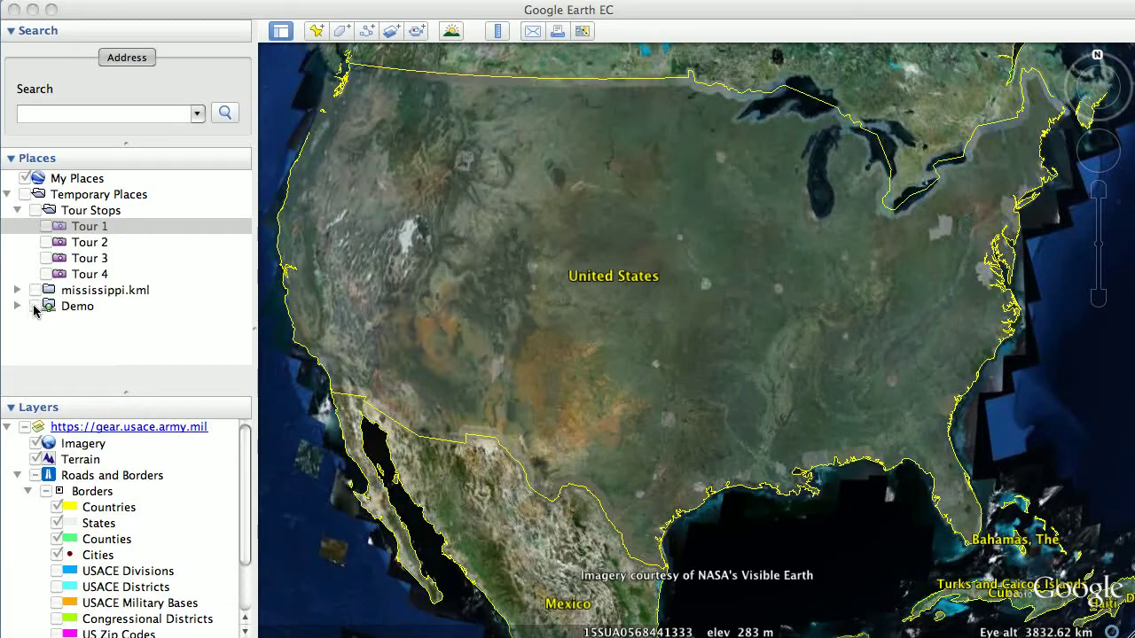
Step: Show the Demo photo placemarks, zoom in on them, and play Tour 2 along the photo track
left_click(34, 305)
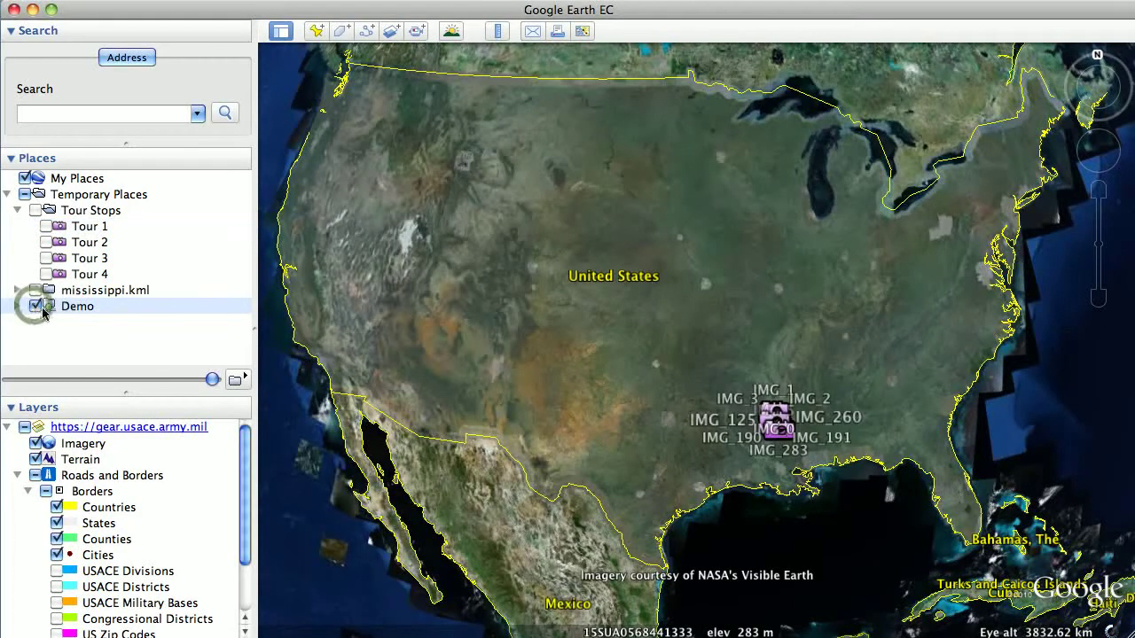
scroll(805, 416, "up", 3)
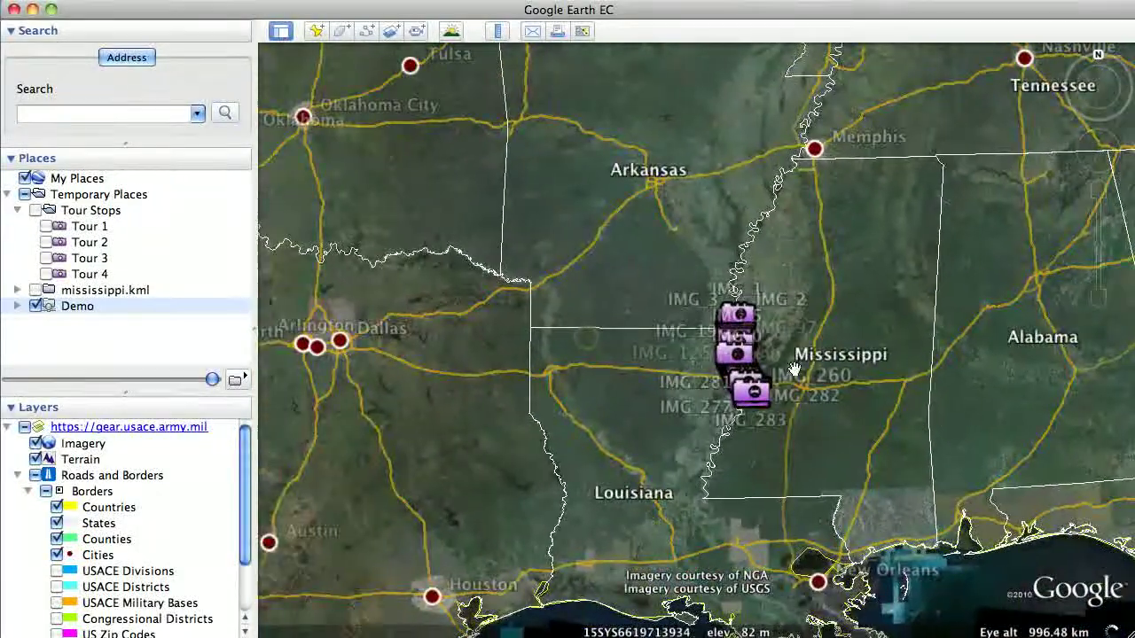
scroll(696, 341, "up", 2)
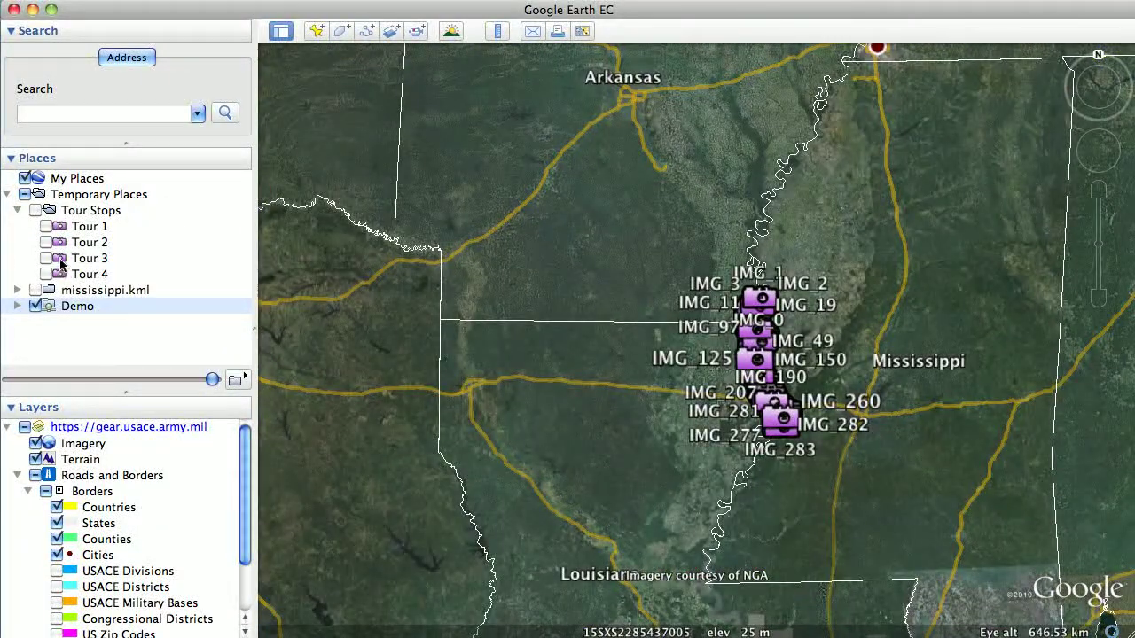
double_click(74, 245)
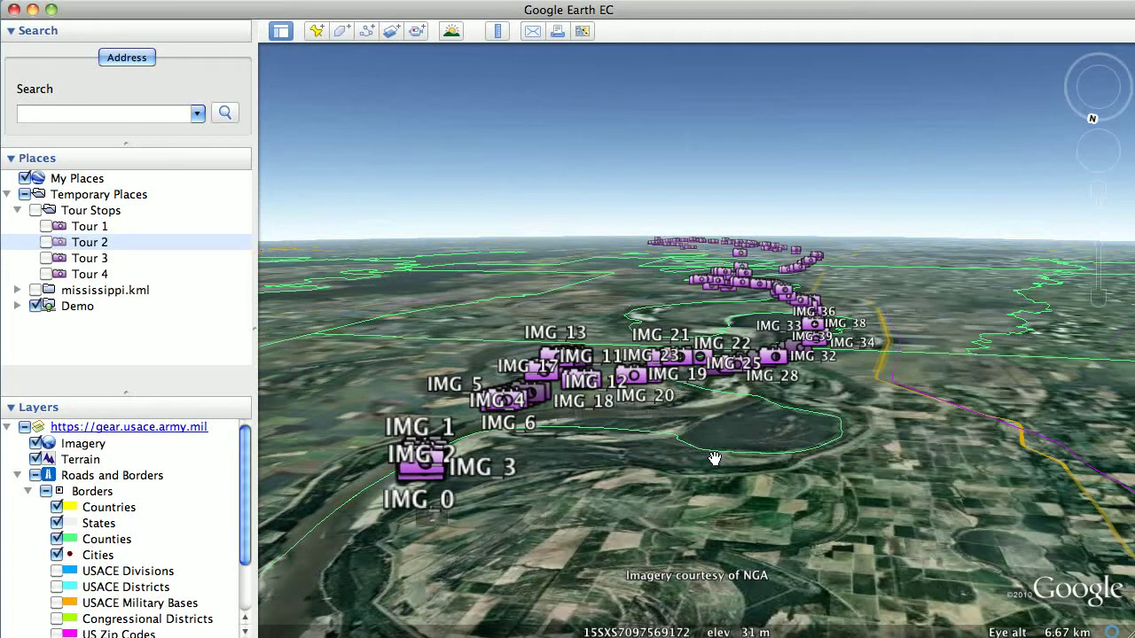
Step: Play Tour 3 to the 3D photo overlays and orbit the view around them
double_click(85, 263)
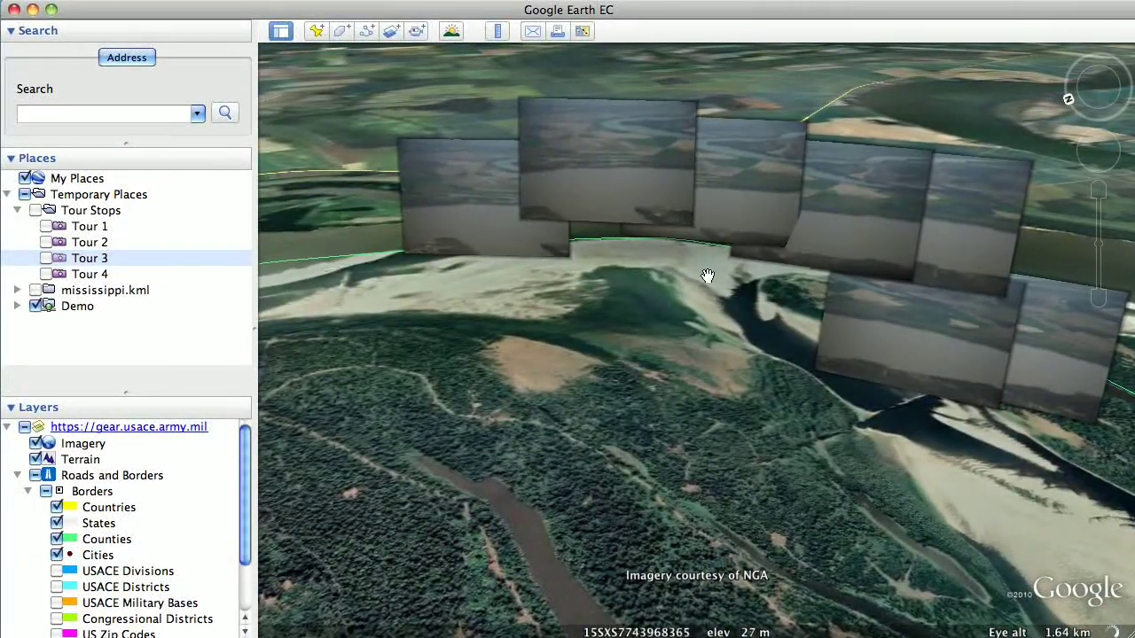
mouse_move(725, 293)
left_mouse_down()
mouse_move(676, 296)
mouse_move(549, 260)
left_mouse_up()
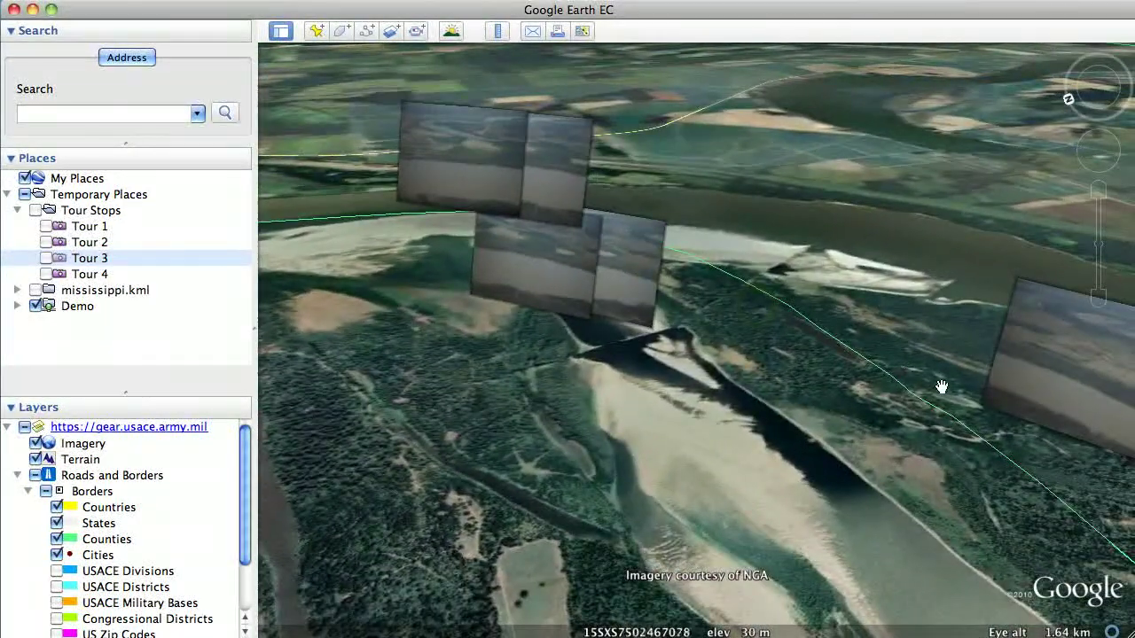
mouse_move(942, 385)
left_mouse_down()
mouse_move(644, 284)
mouse_move(957, 322)
mouse_move(826, 319)
mouse_move(735, 287)
mouse_move(942, 374)
mouse_move(824, 347)
left_mouse_up()
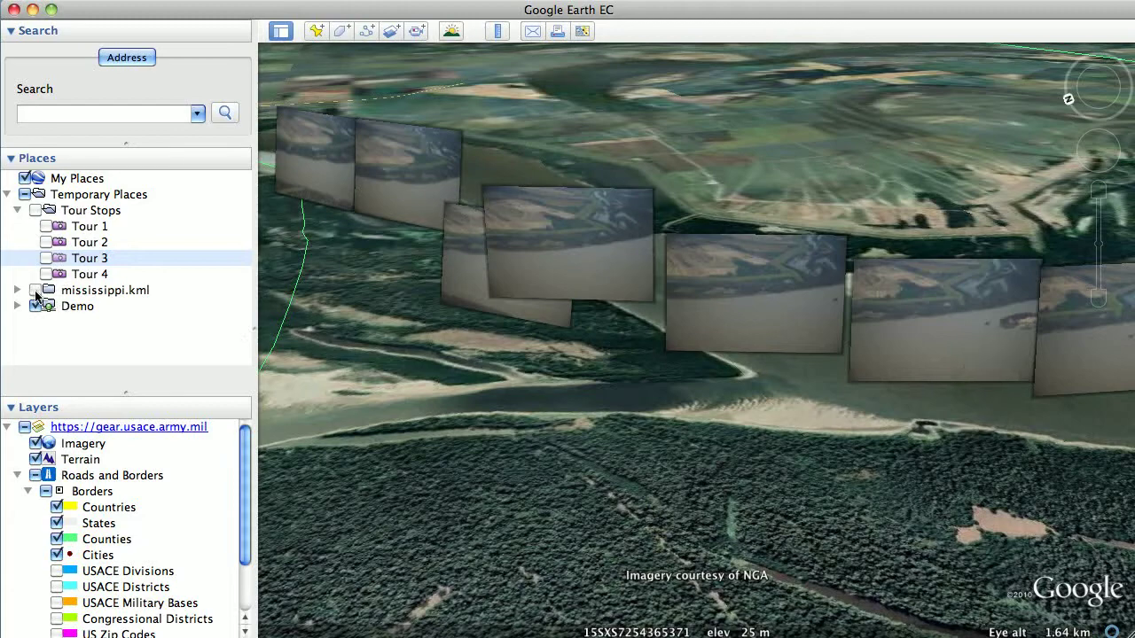
Step: Enable mississippi.kml mile-marker pins and pan along the river to bring marker 513 into view
left_click(35, 292)
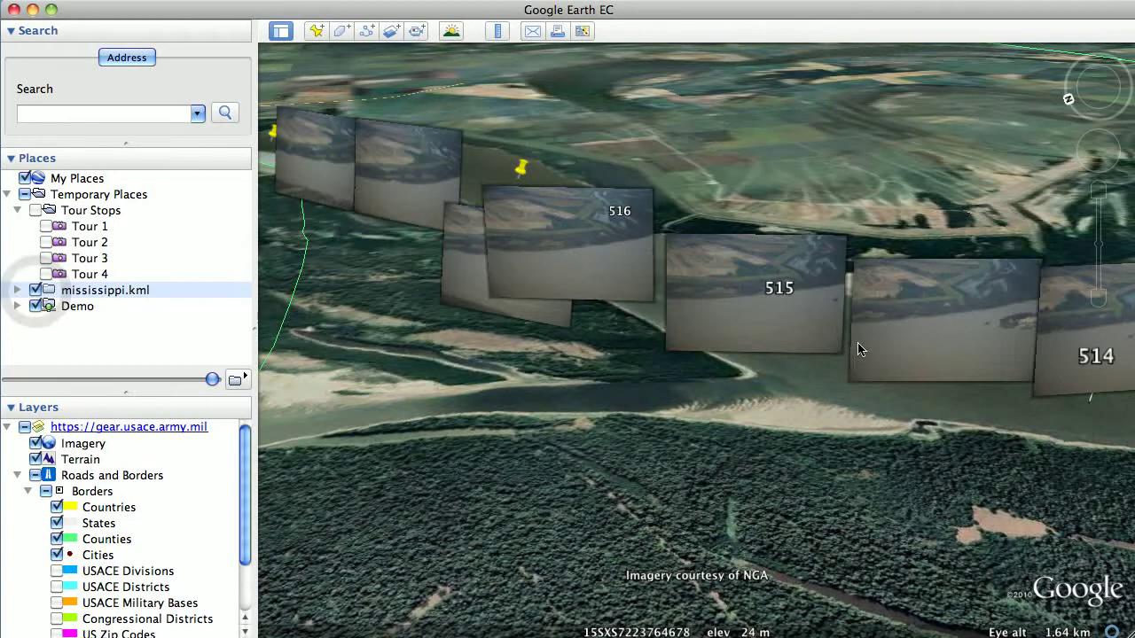
left_click_drag(858, 348, 700, 322)
left_click_drag(889, 339, 718, 338)
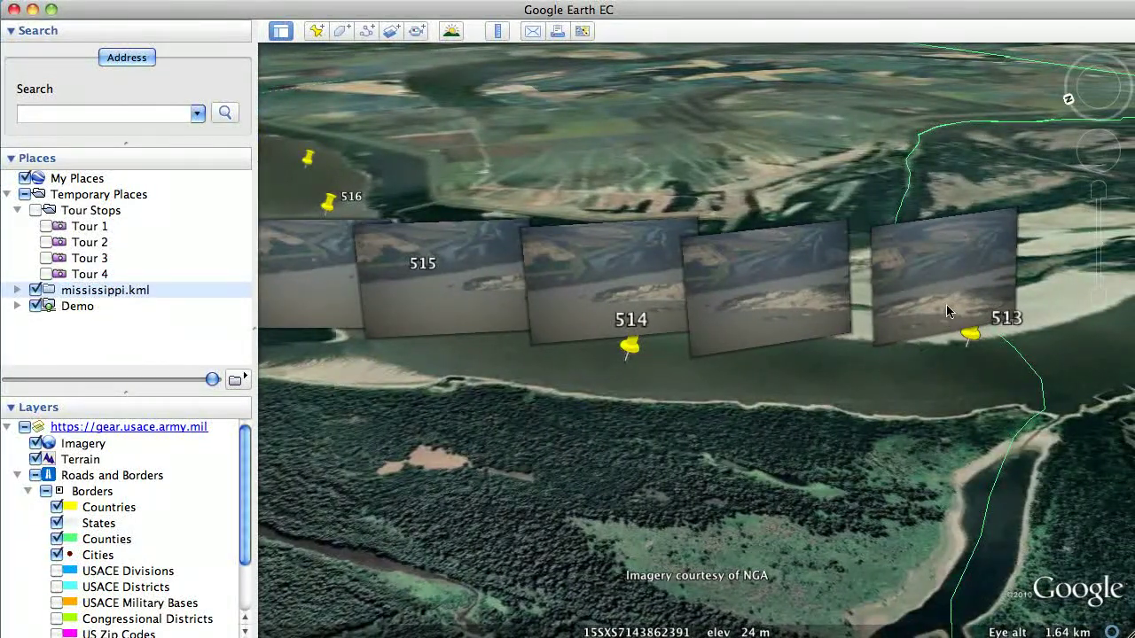
left_click(945, 305)
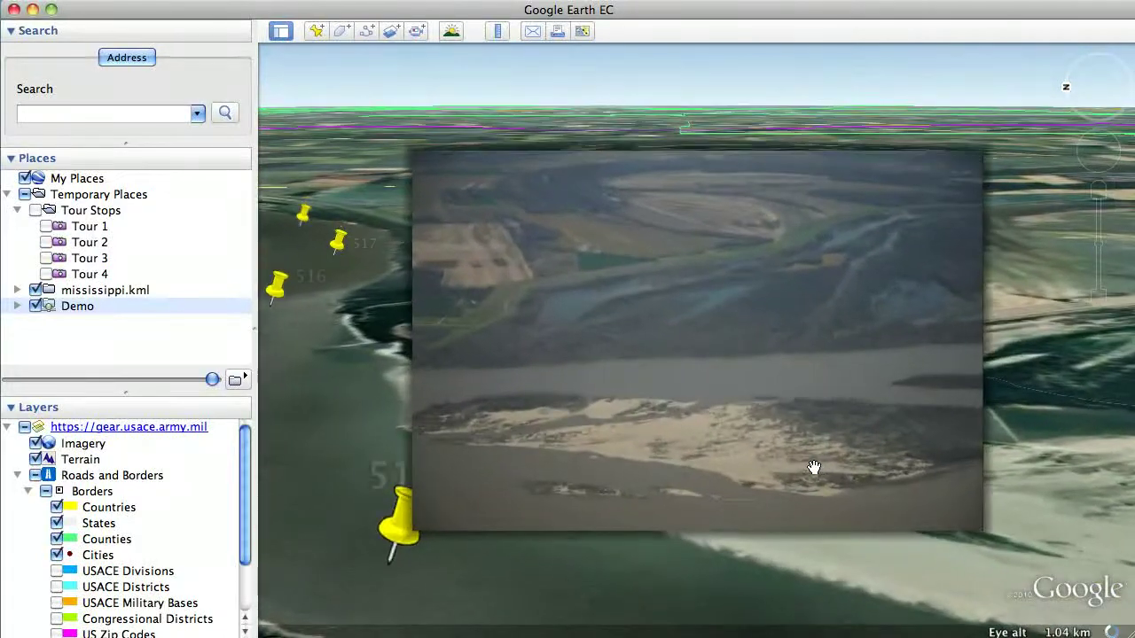
mouse_move(1001, 147)
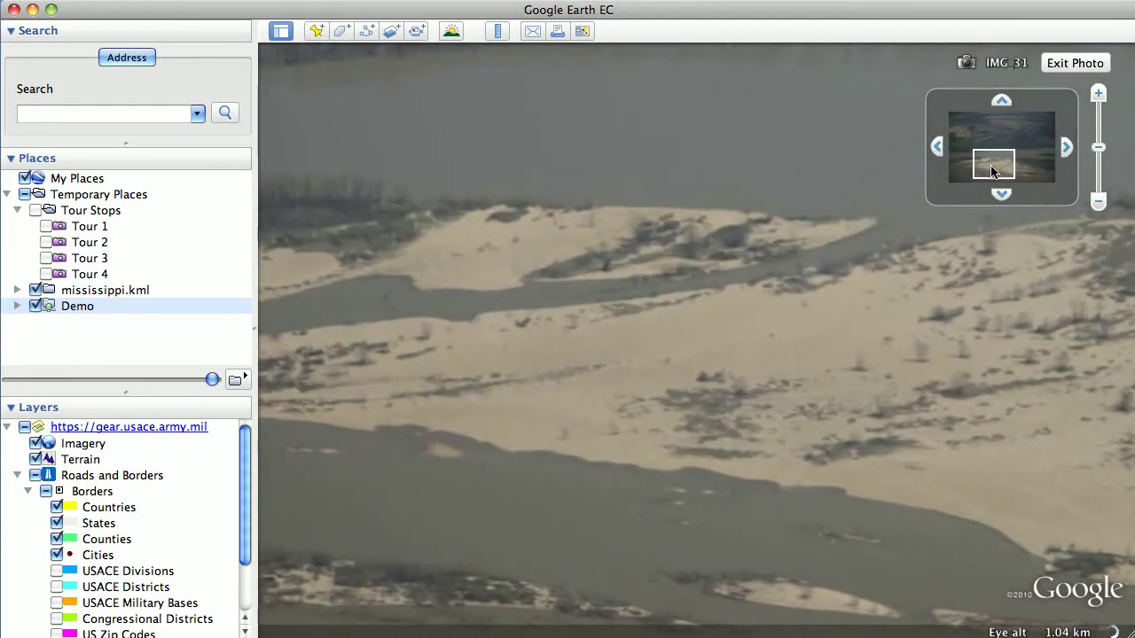
left_click_drag(993, 171, 972, 161)
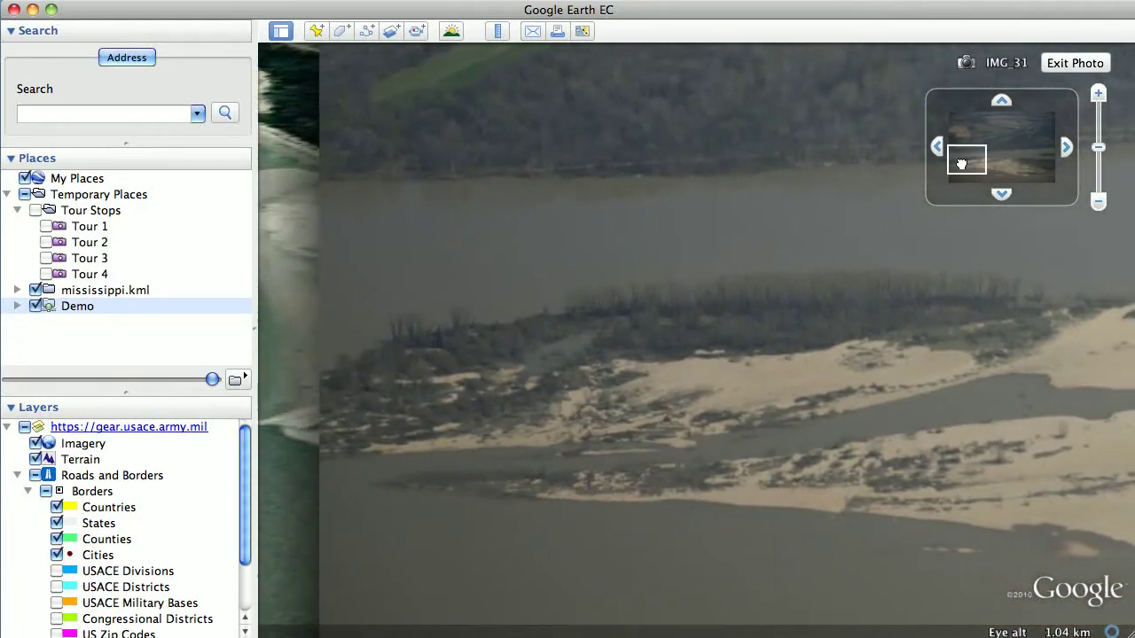
mouse_move(972, 160)
left_mouse_down()
mouse_move(1025, 169)
mouse_move(1007, 168)
left_mouse_up()
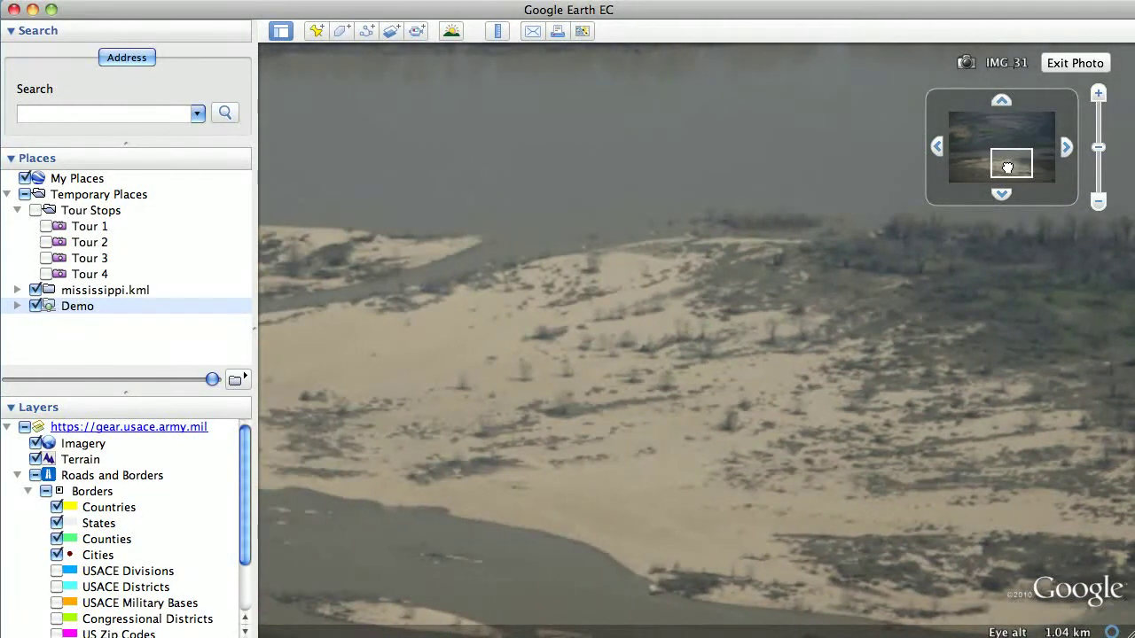
left_click(1075, 63)
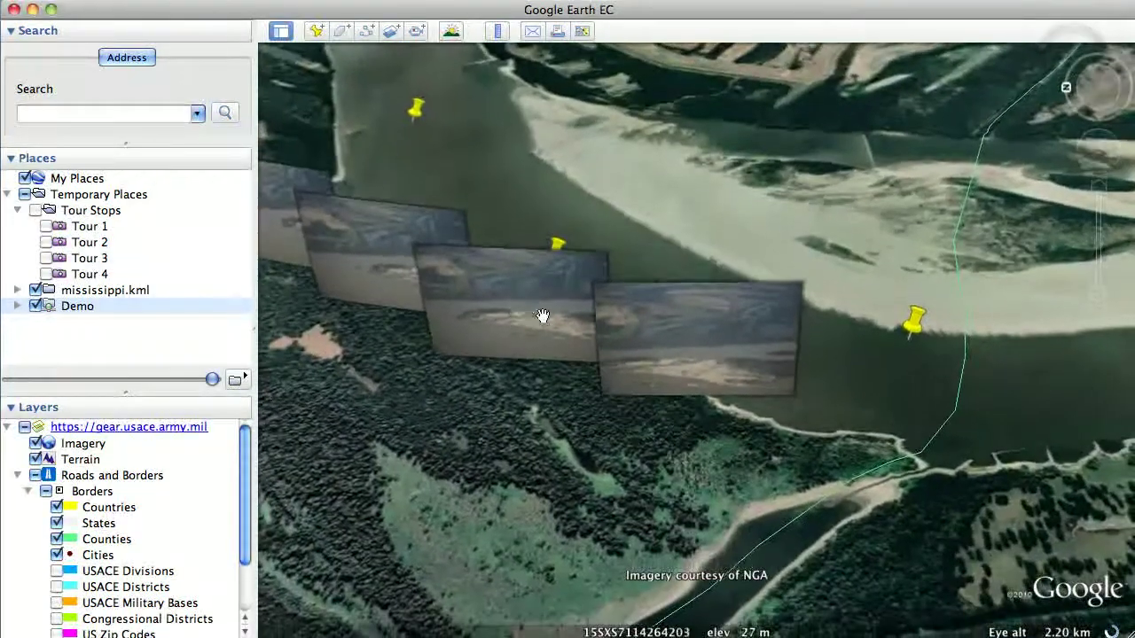
Step: Play Tour 4 to the industrial plant near mile markers 433–434, then stop it
double_click(83, 274)
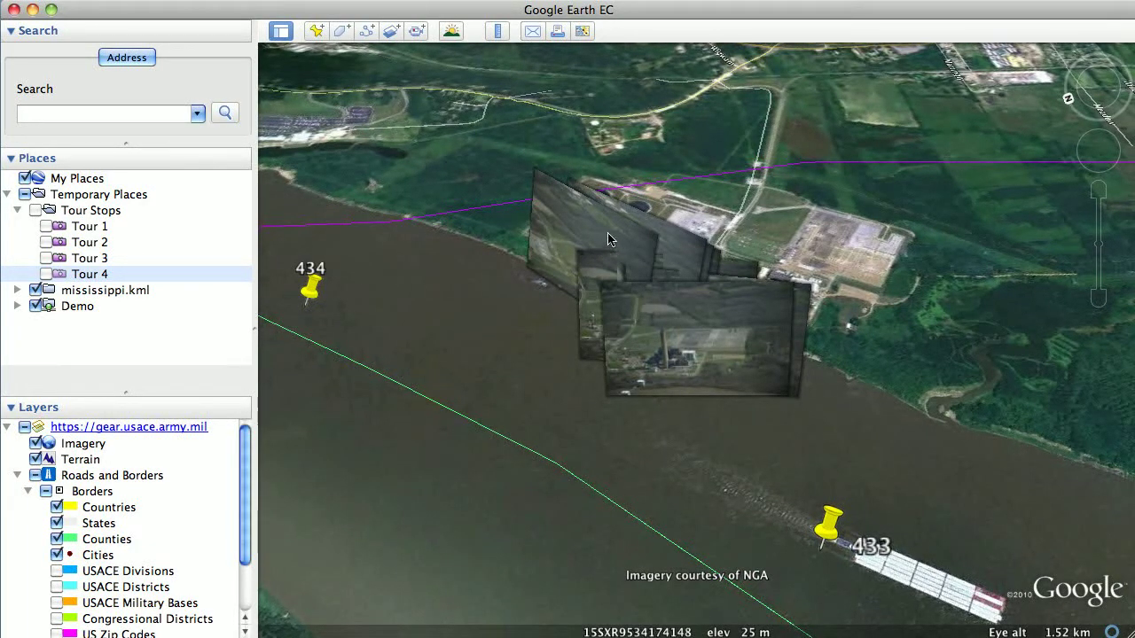
key("Down")
key("Down")
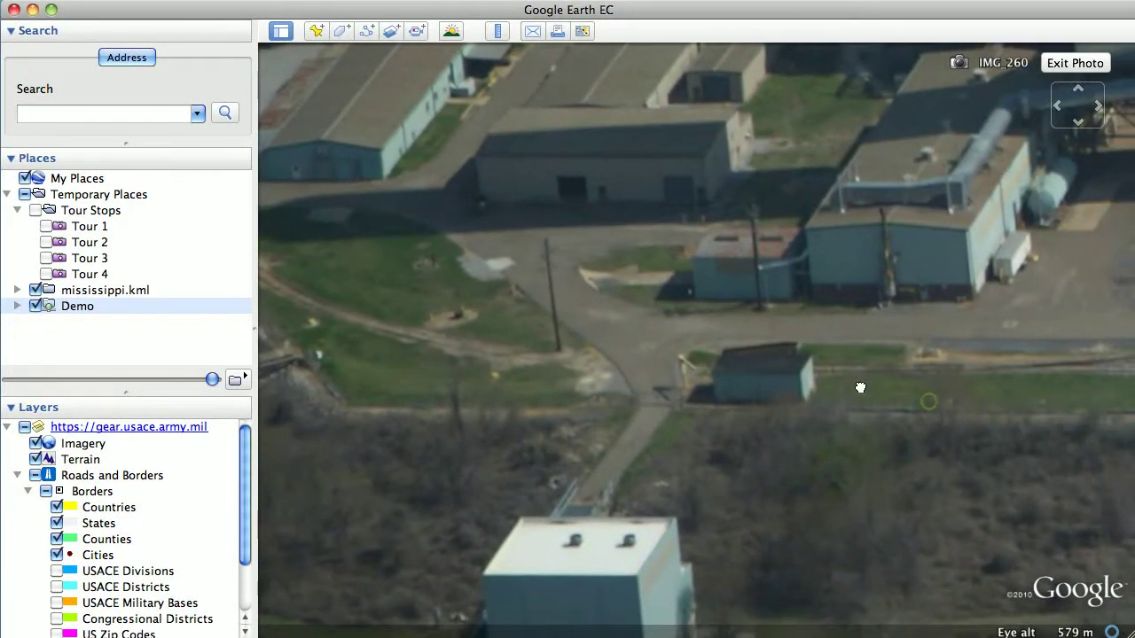
Step: Exit the photo and replay Tour 3, then Tour 2, for a wide view of the river
left_click(1071, 64)
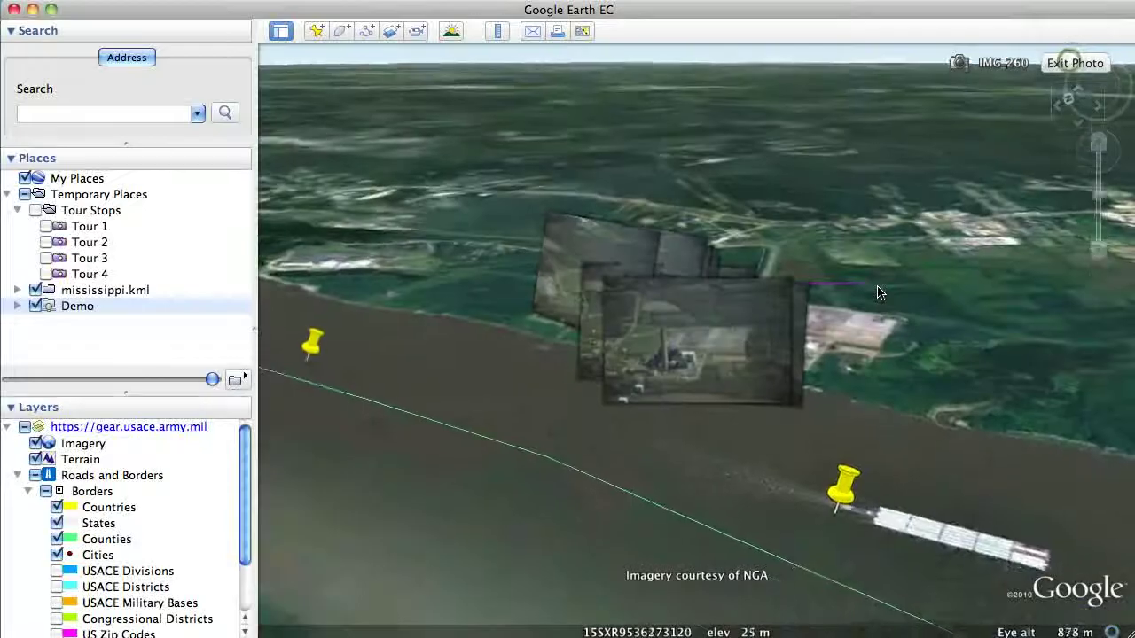
double_click(86, 257)
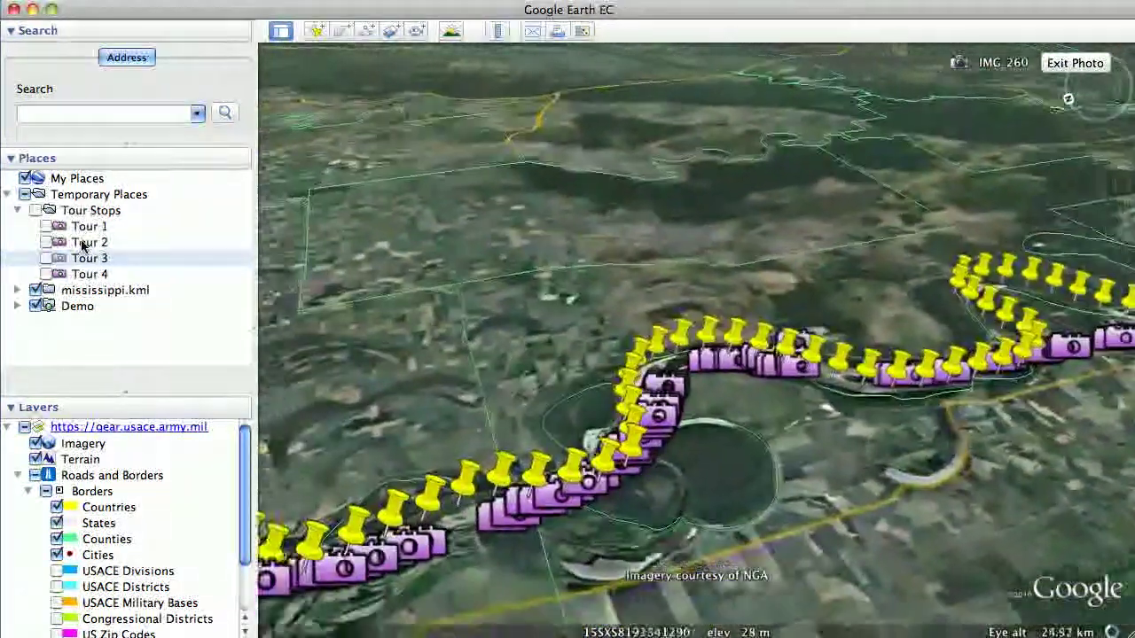
double_click(82, 246)
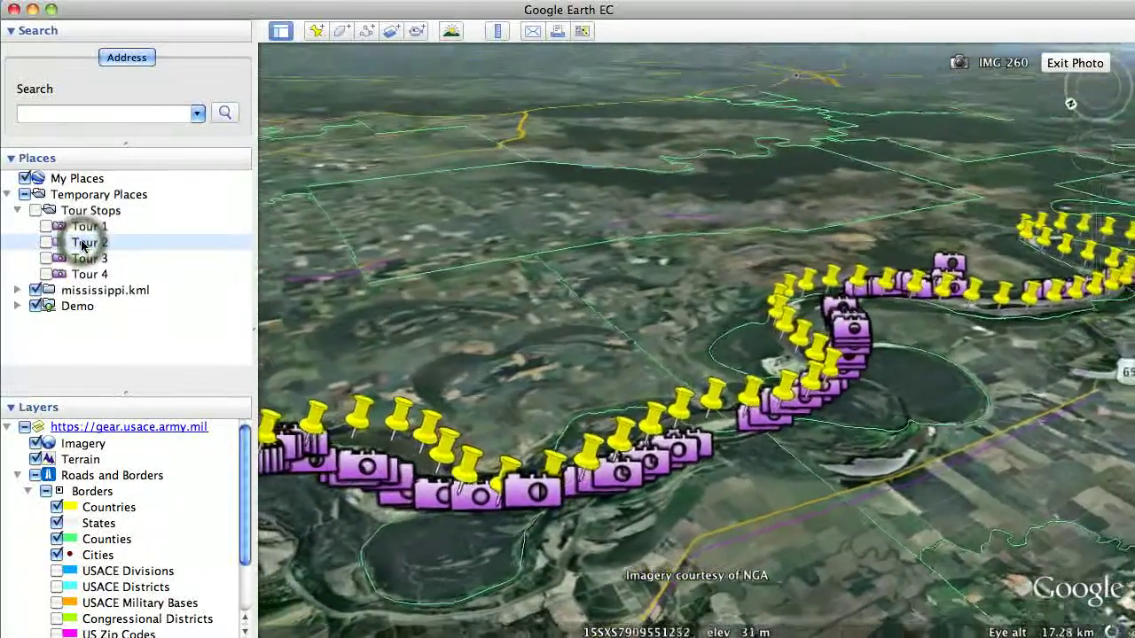